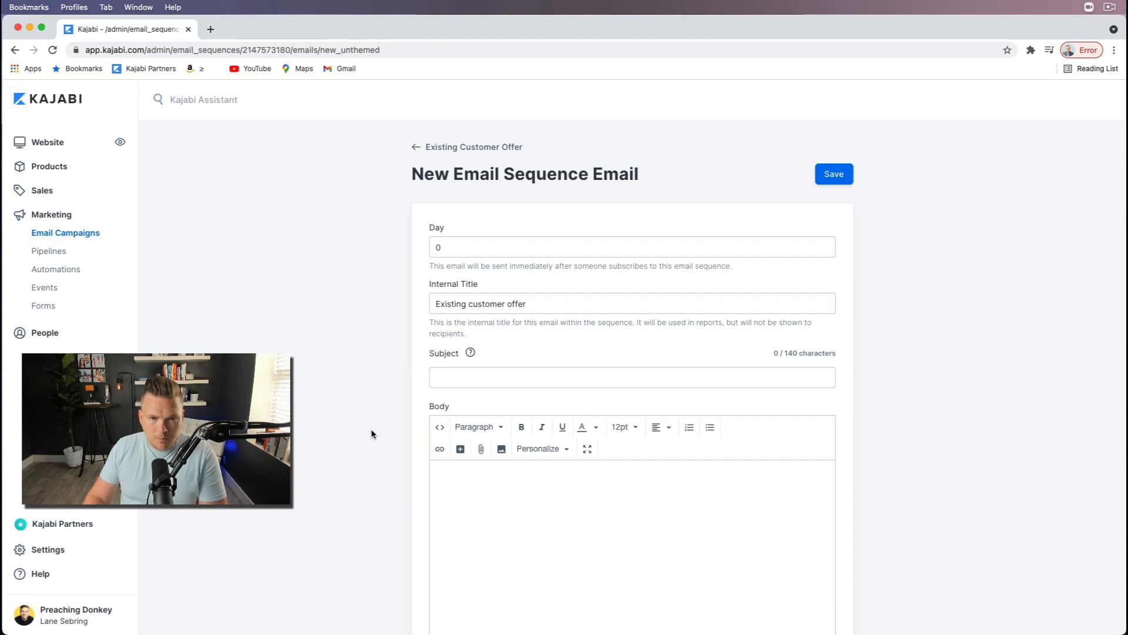
Step: Enter "Bonus gift just for you" as the new sequence email's subject and place the text cursor in the body
left_click(459, 377)
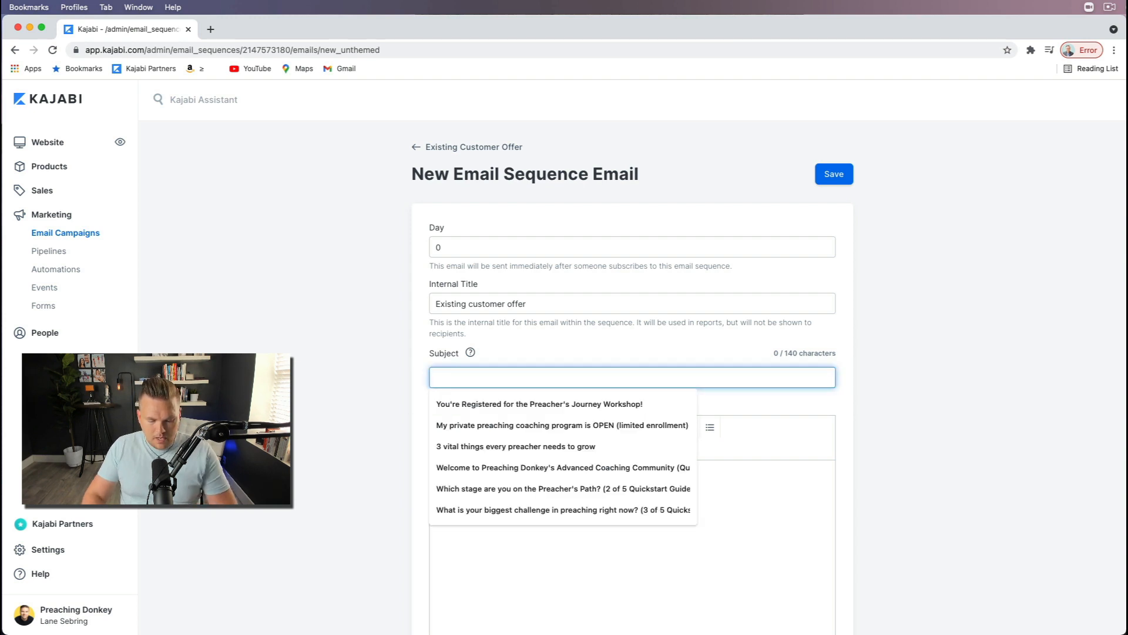
type("Bonus")
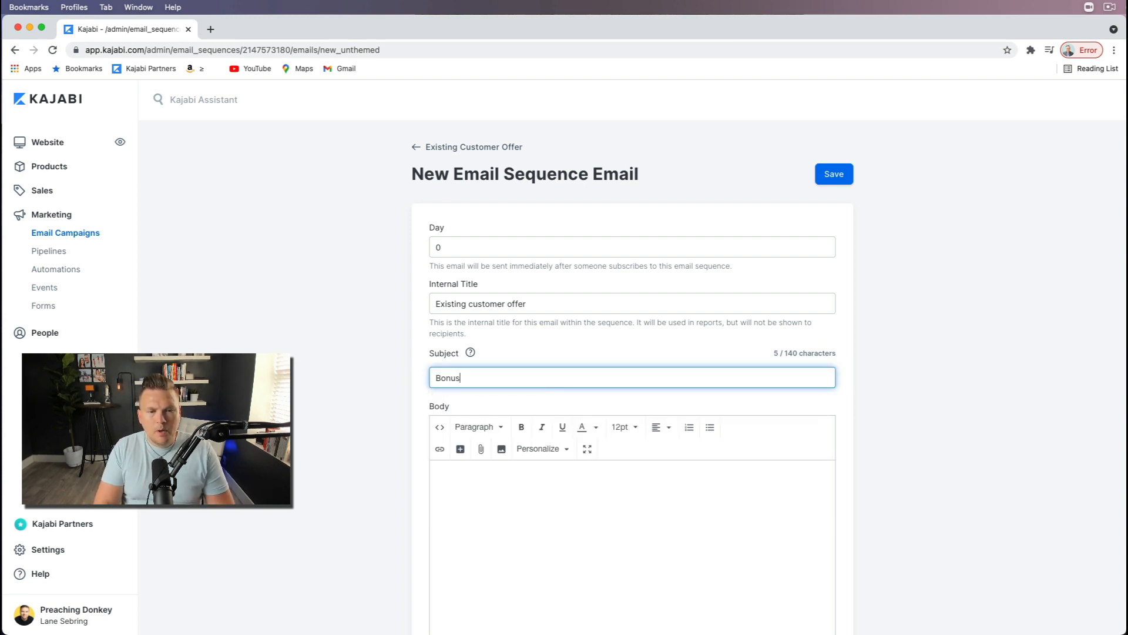
type(" gift just for you")
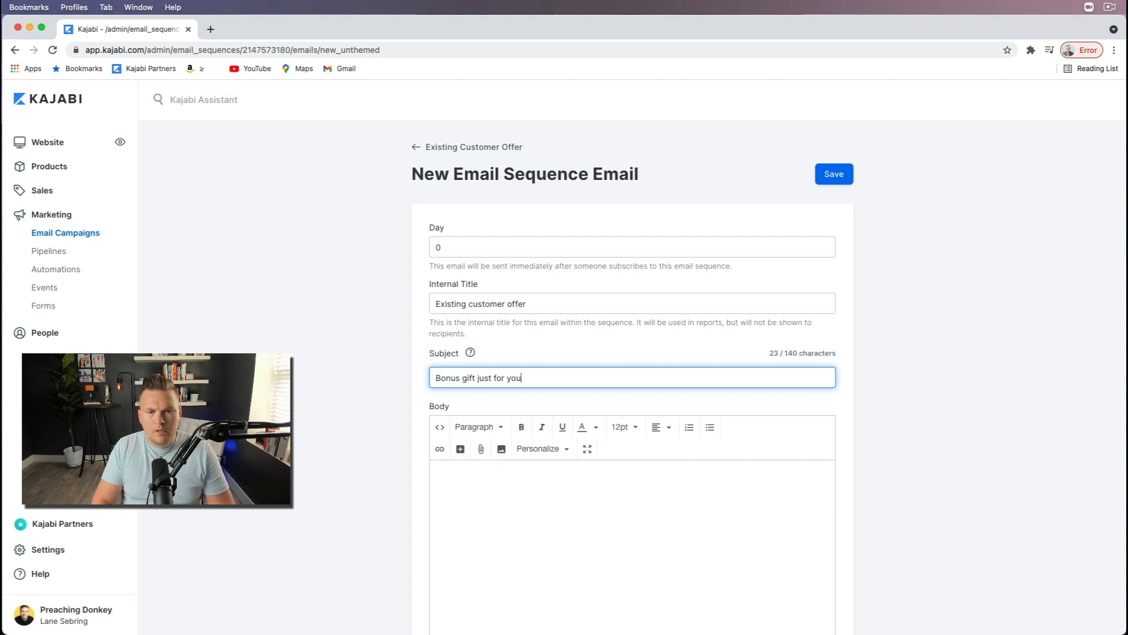
left_click(500, 493)
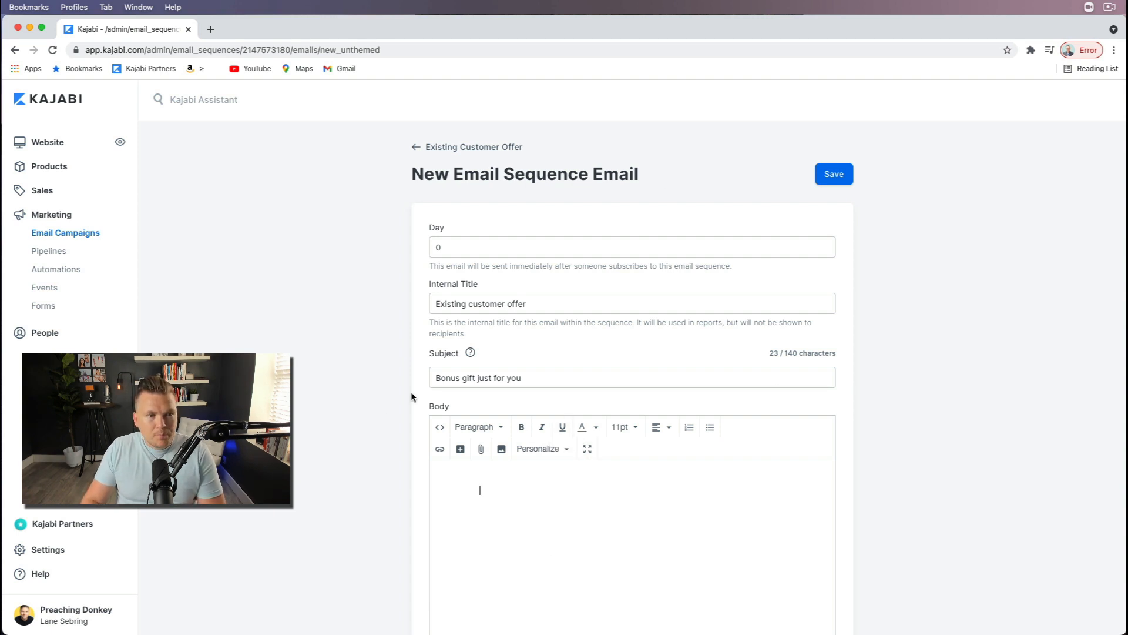
Step: Create a new marketing automation with "Offer is purchased" as its trigger
left_click(78, 273)
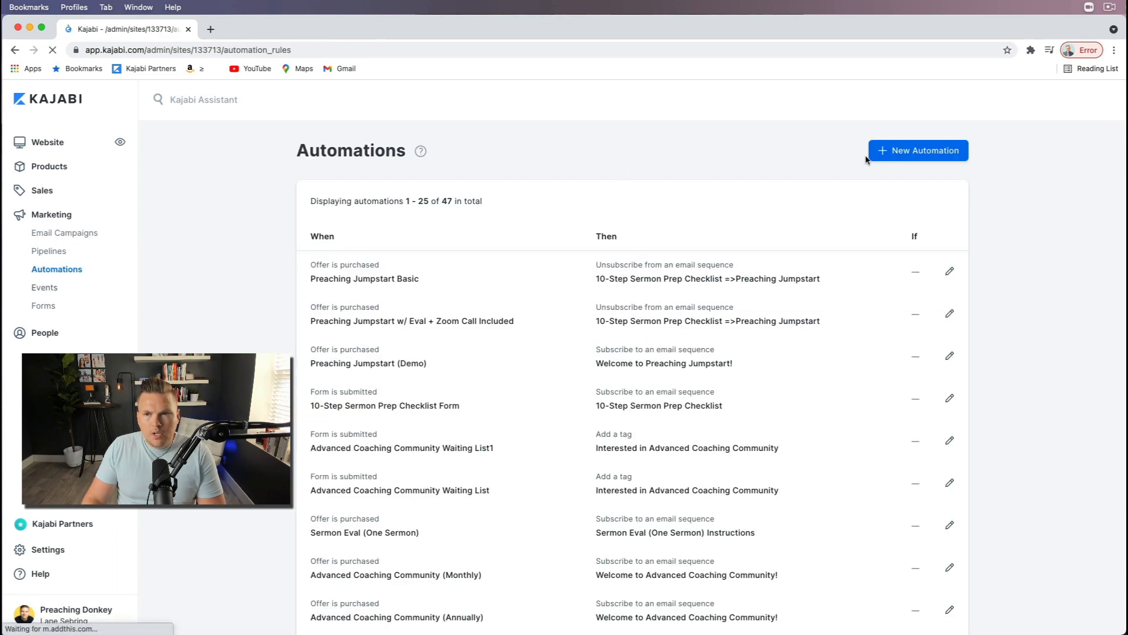
left_click(892, 151)
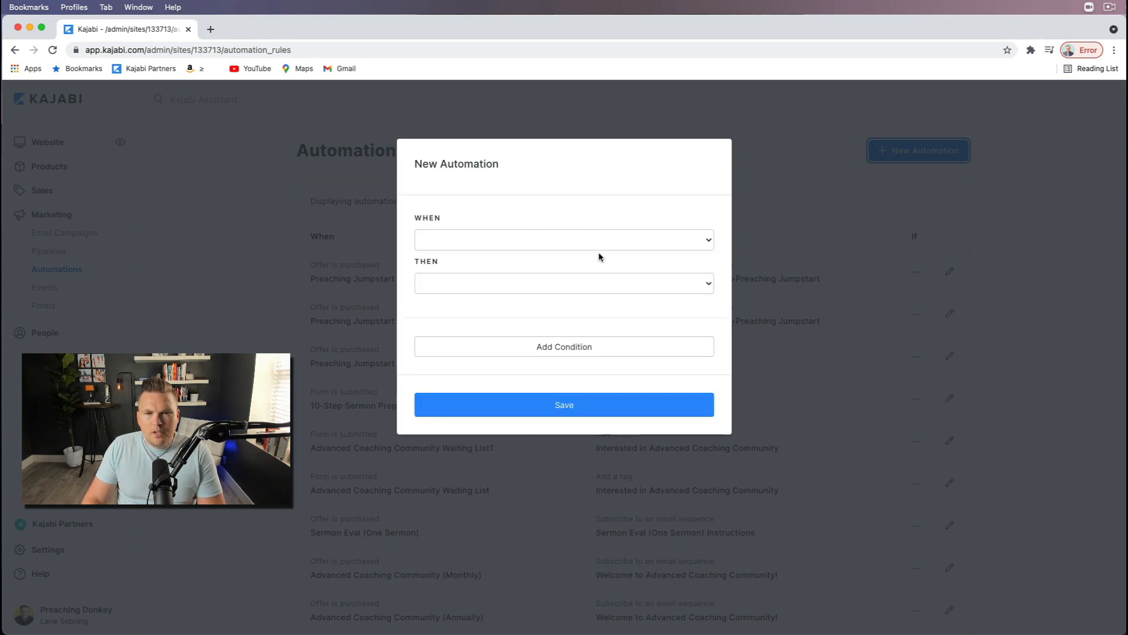
left_click(707, 240)
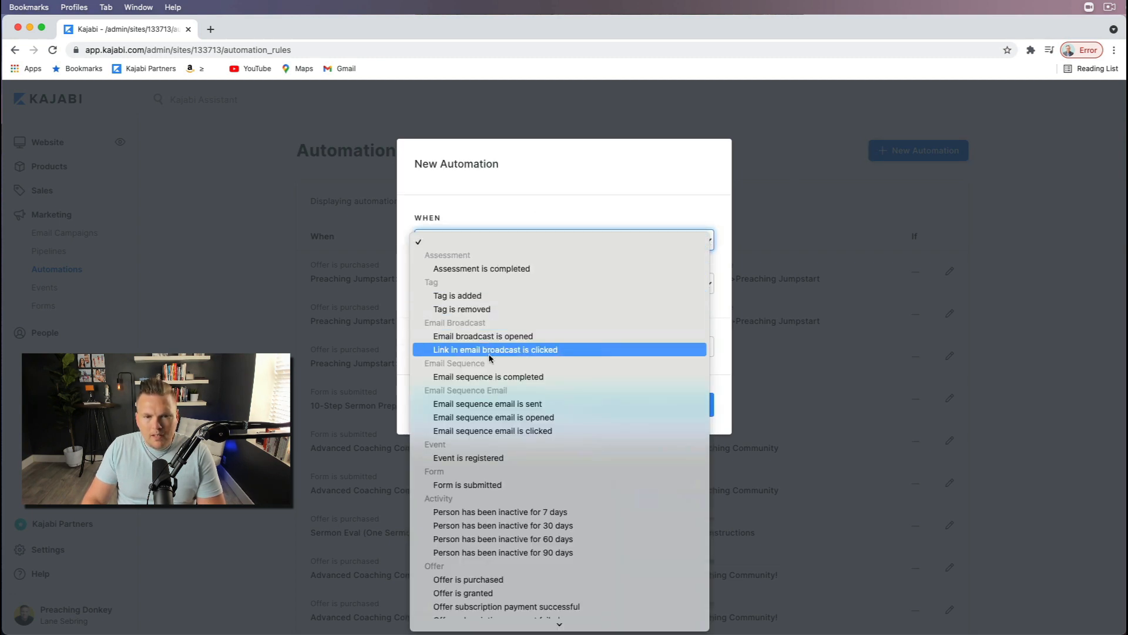
scroll(473, 440, "down", 3)
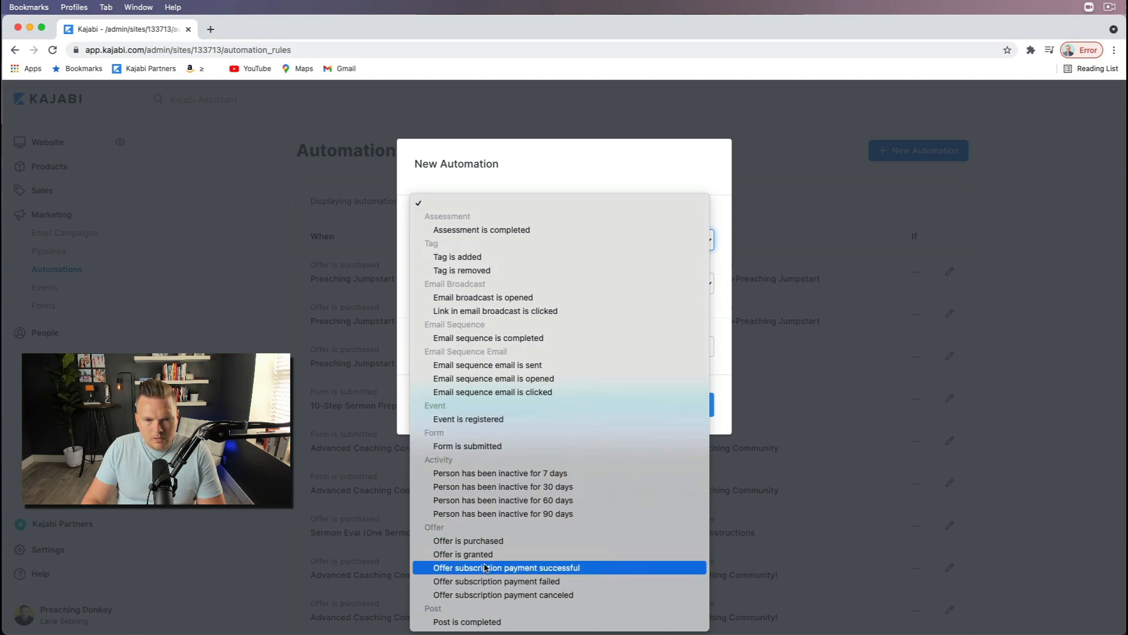
left_click(486, 541)
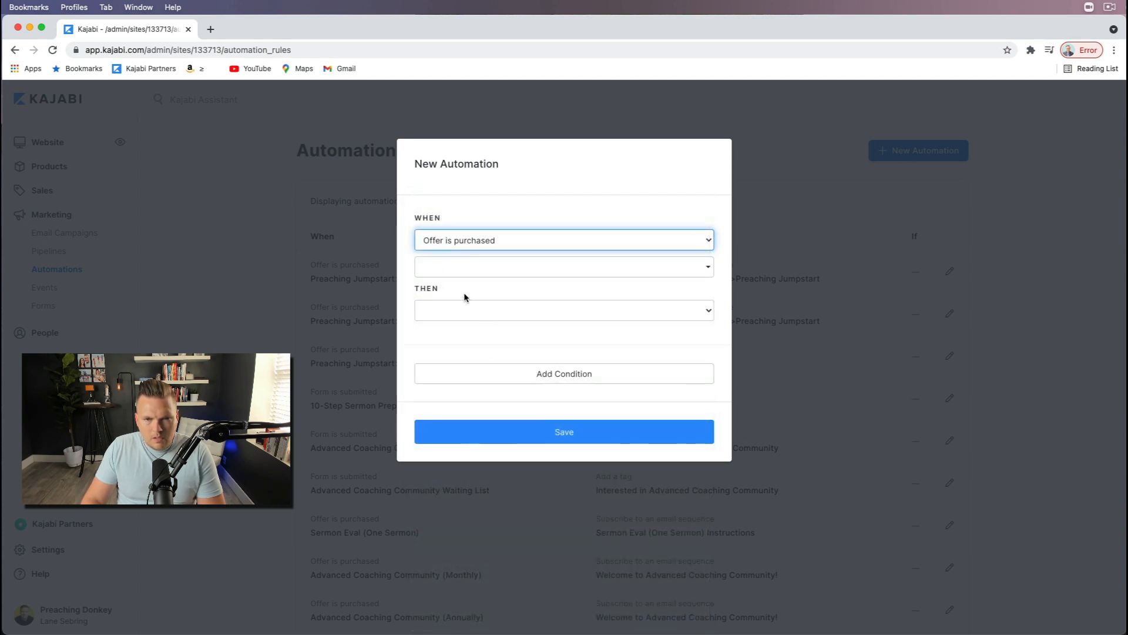
Step: Choose "Killer Sermons Academy with Platinum Level Bonuses - 397" as the purchased offer that triggers the automation
left_click(506, 267)
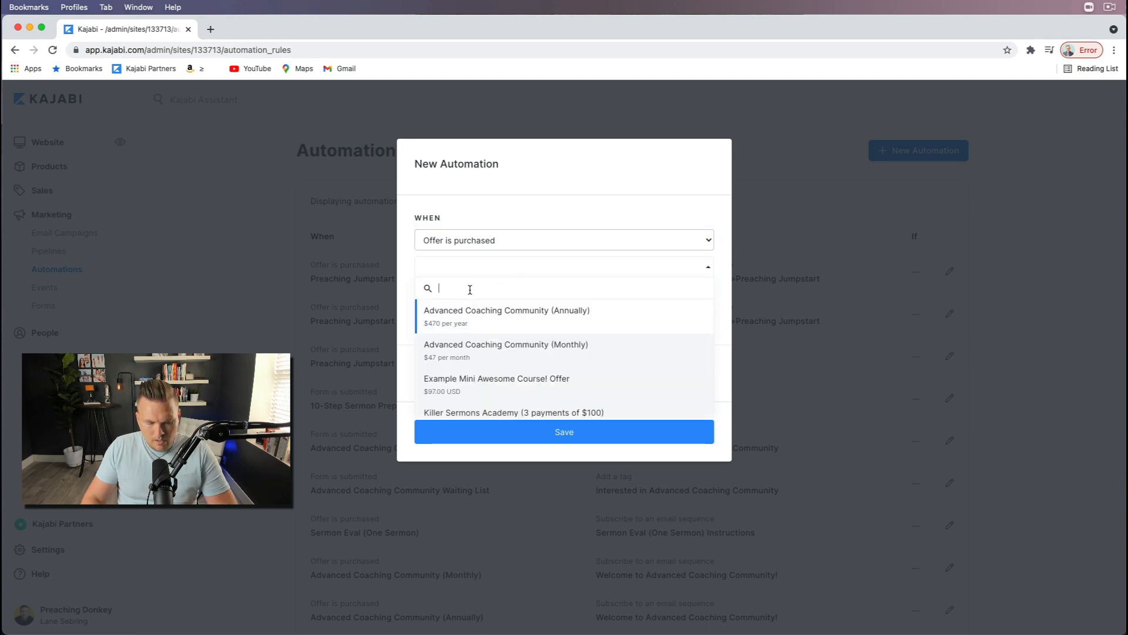
type("kill")
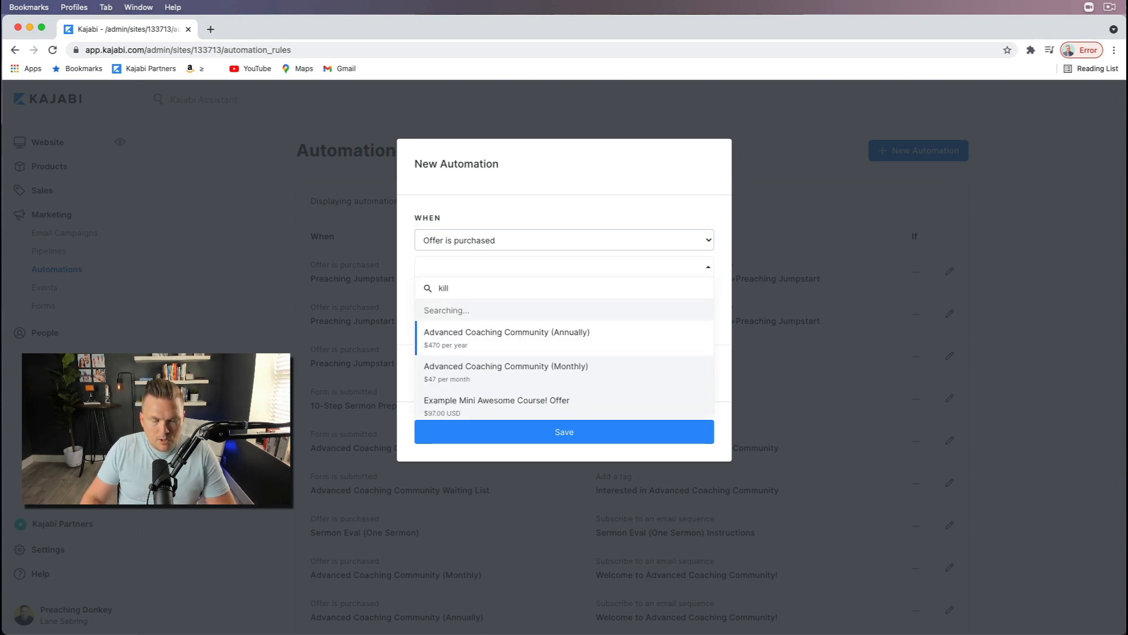
scroll(482, 344, "down", 4)
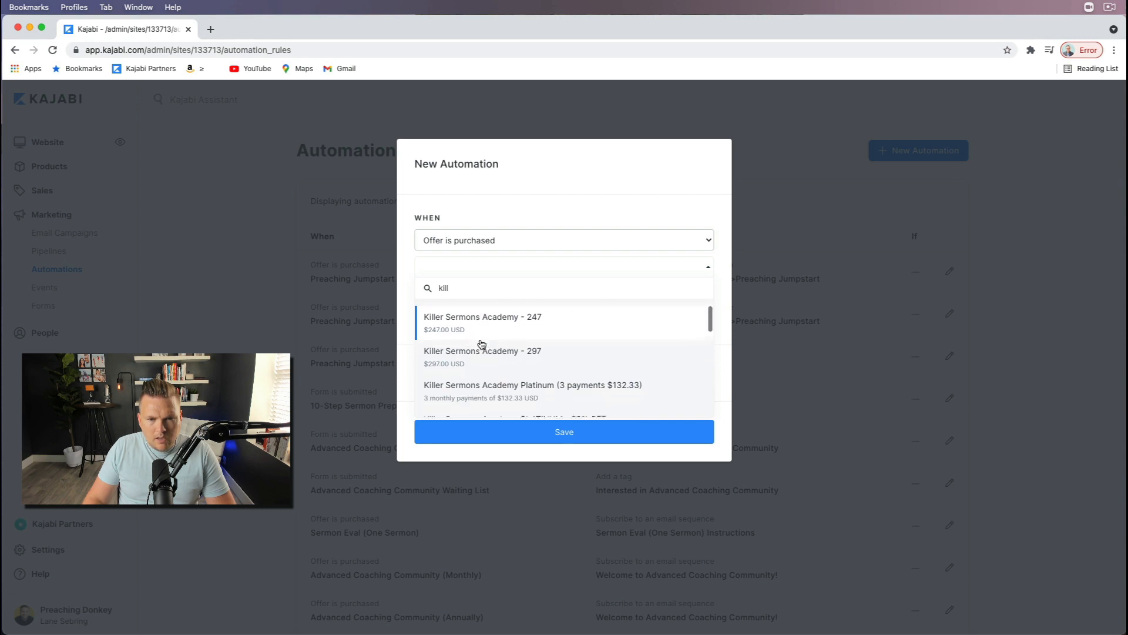
scroll(481, 344, "down", 3)
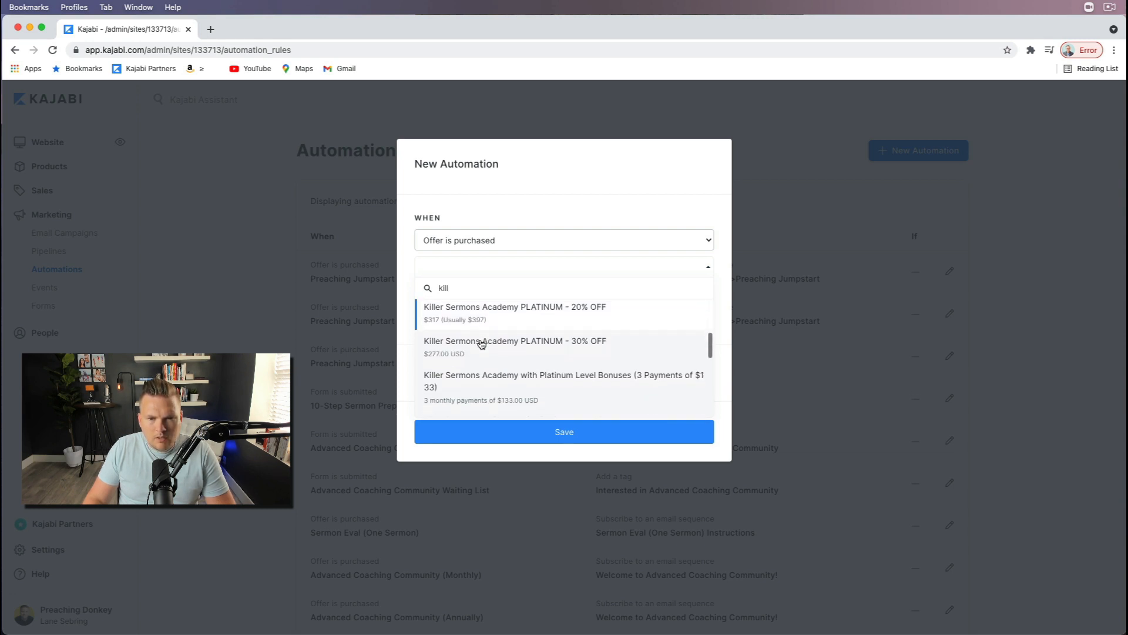
scroll(481, 344, "down", 4)
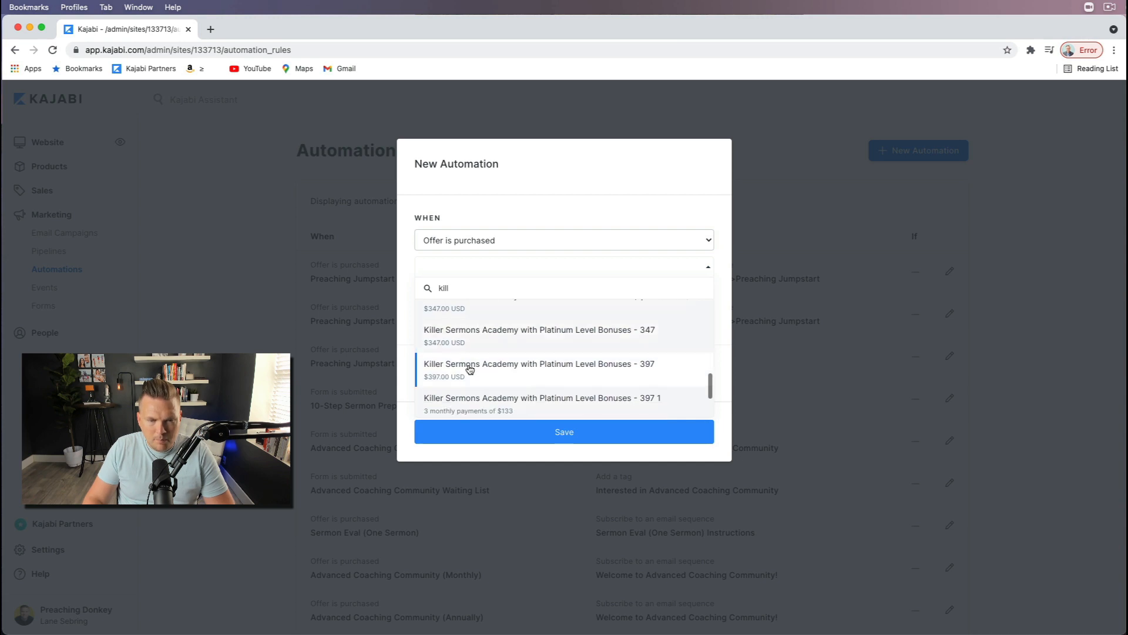
left_click(470, 367)
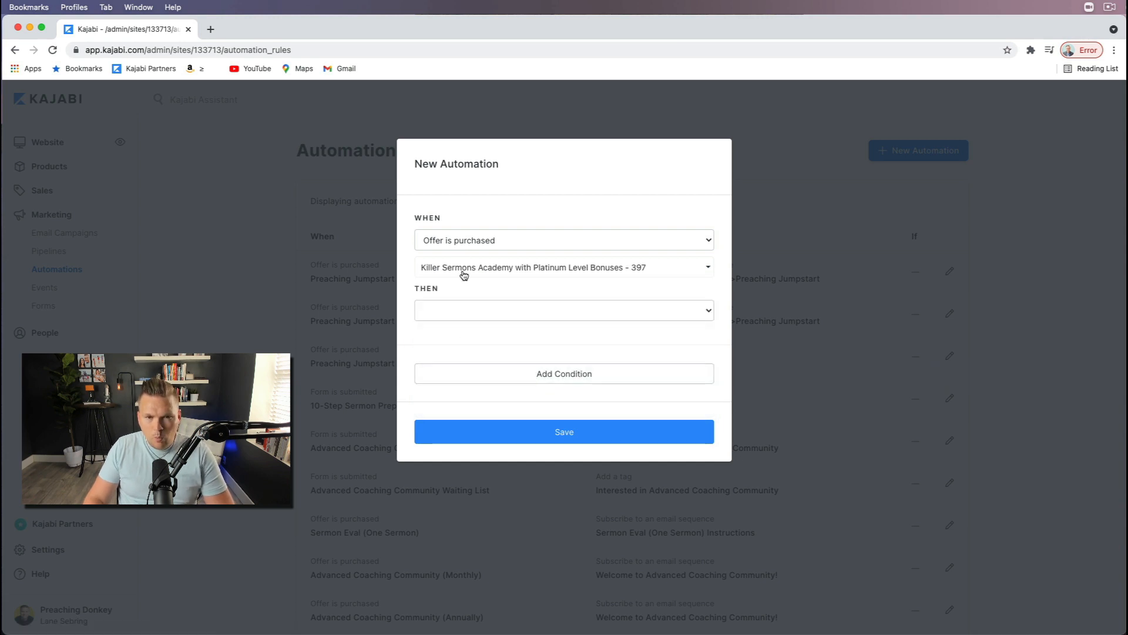
left_click(661, 267)
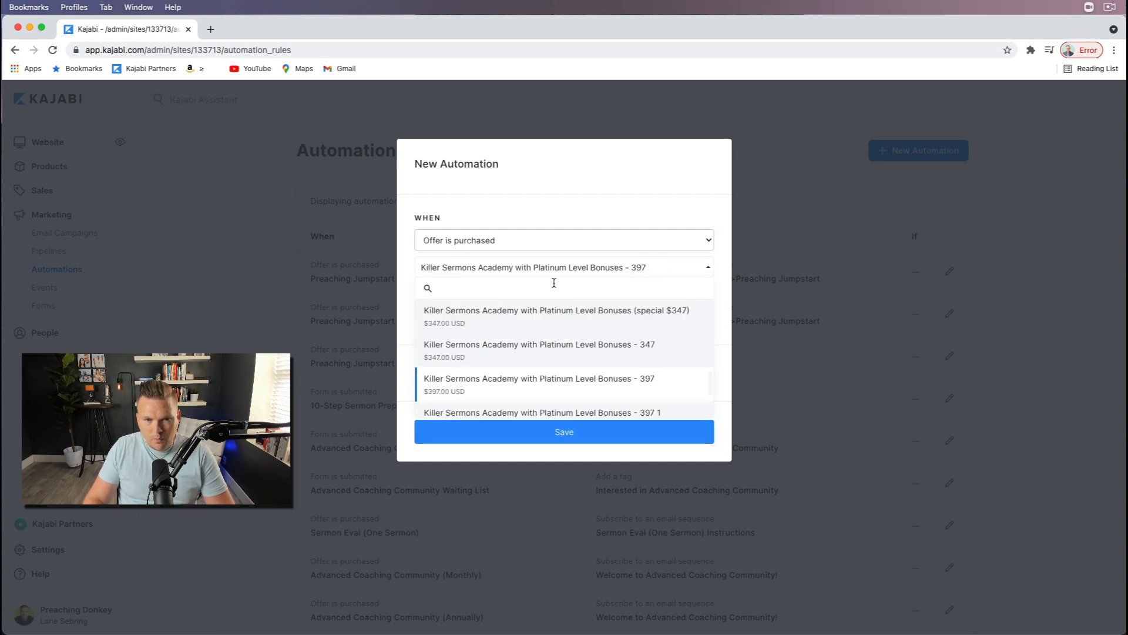
scroll(441, 297, "up", 3)
left_click(536, 194)
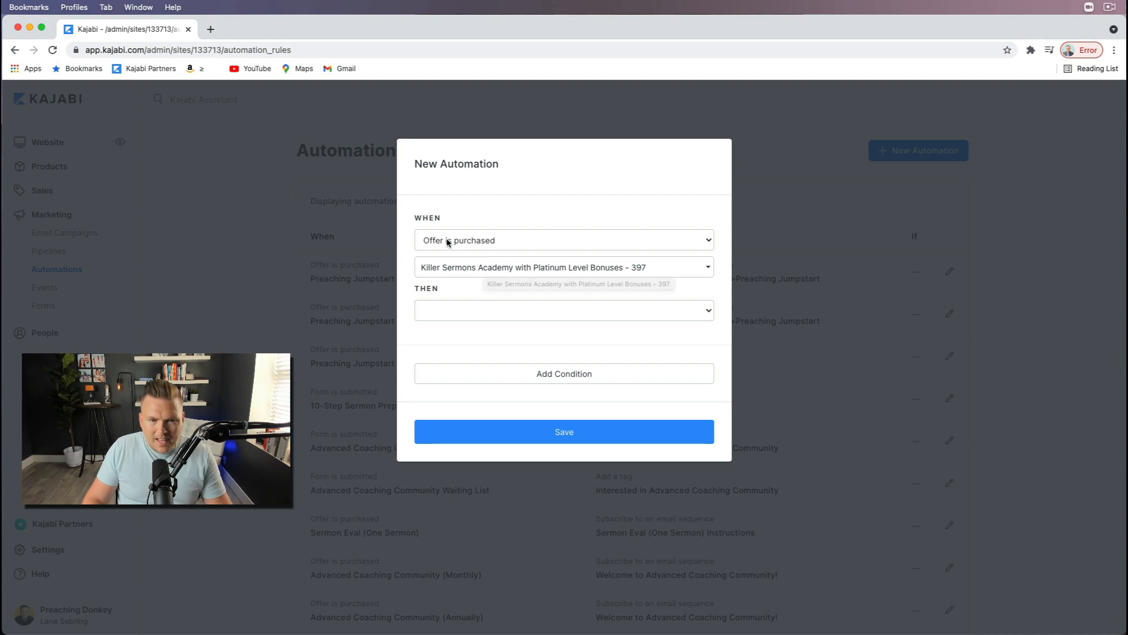
Step: Set the automation's action to "Subscribe to an email sequence" with the "Existing Customer Offer" sequence
left_click(447, 310)
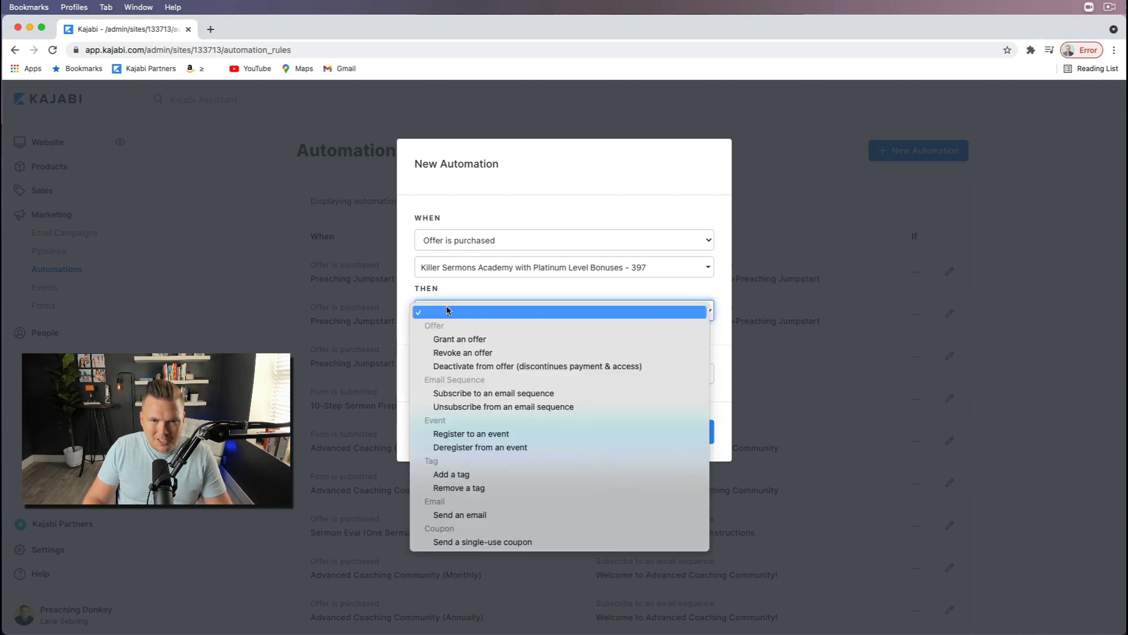
left_click(471, 393)
left_click(461, 343)
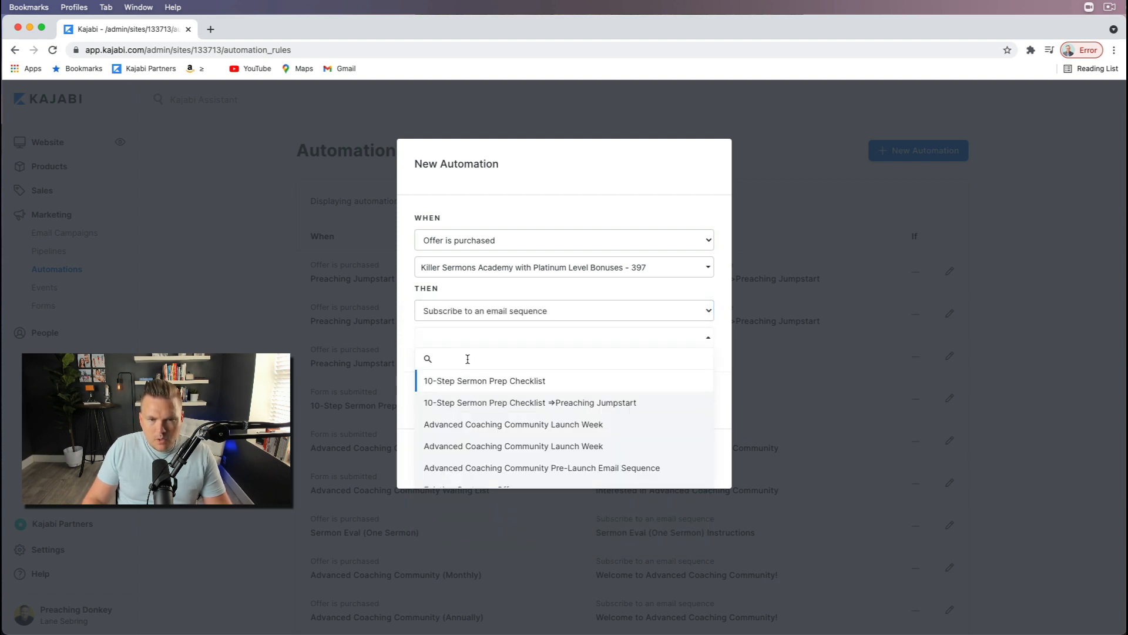
scroll(483, 423, "down", 2)
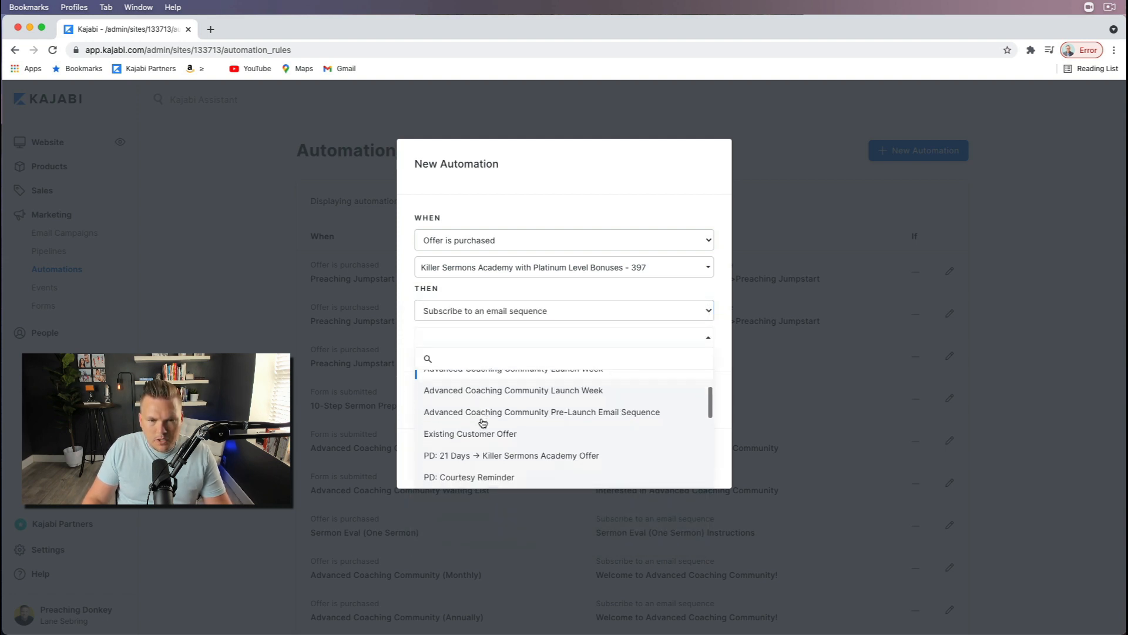
scroll(479, 420, "down", 1)
left_click(468, 414)
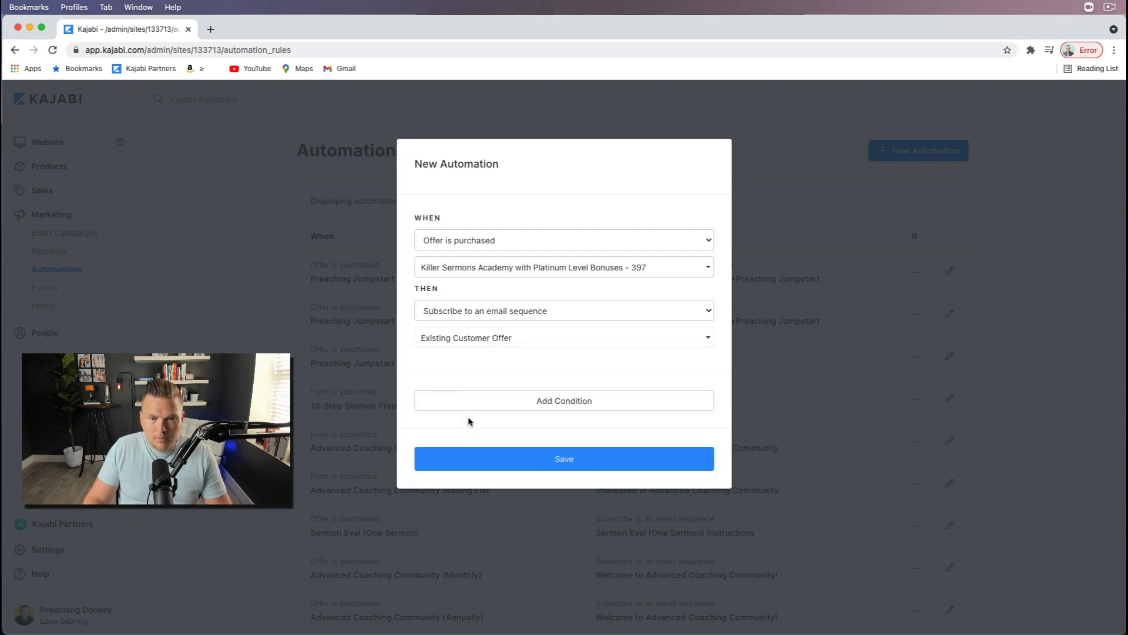
Step: Add the condition "Does not own product(s)" for Preaching Jumpstart and save the automation
left_click(526, 402)
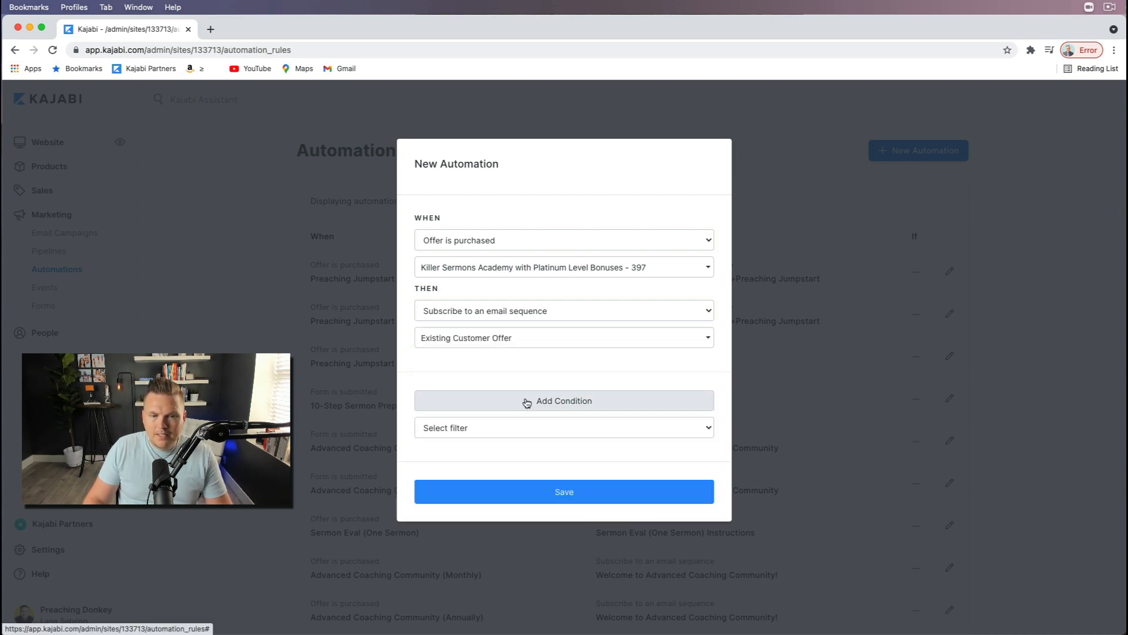
left_click(463, 432)
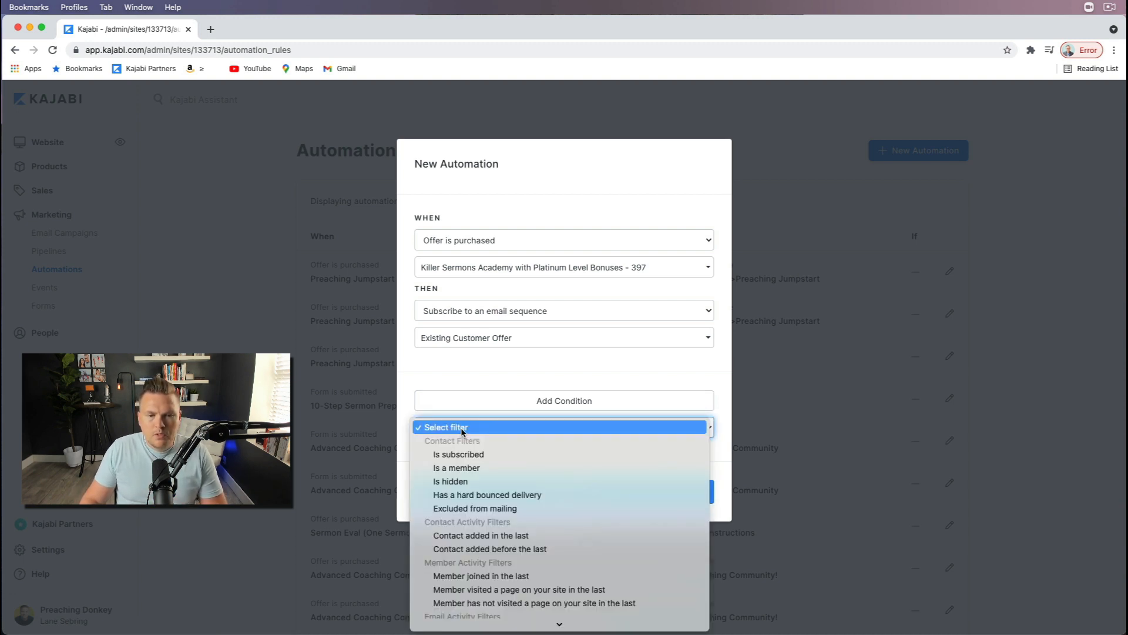
scroll(482, 503, "down", 5)
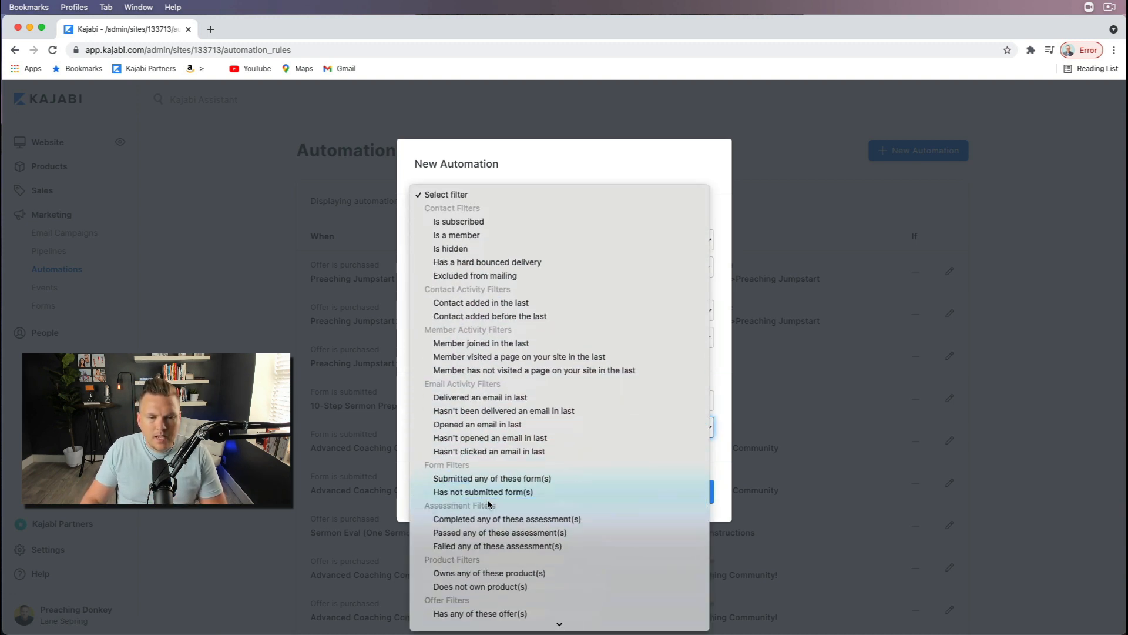
left_click(485, 586)
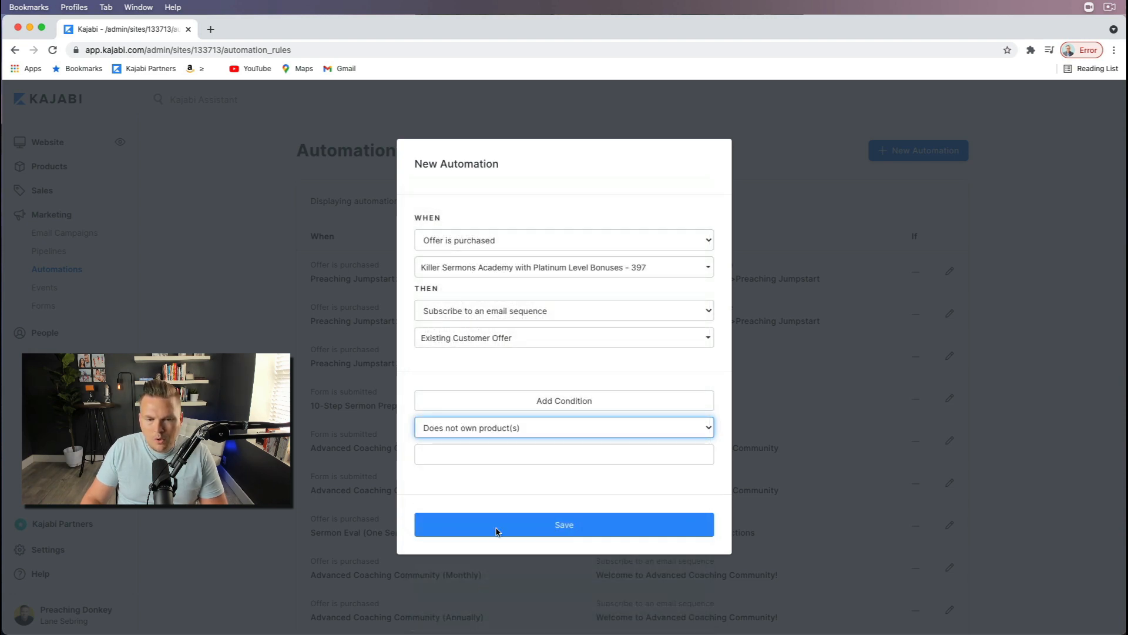
left_click(491, 459)
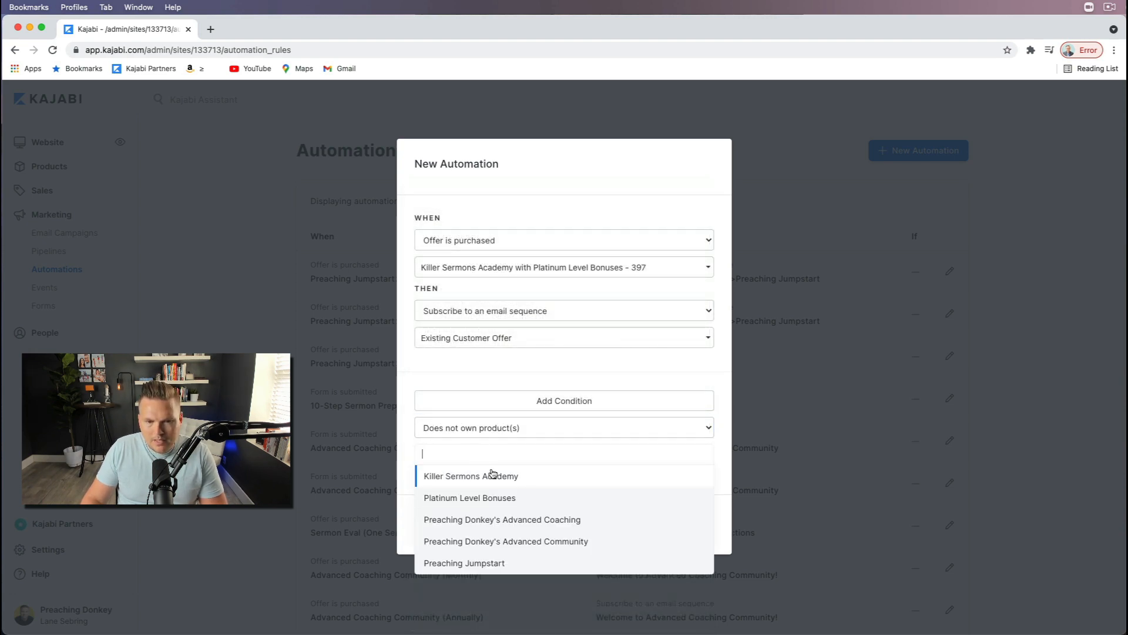
left_click(476, 562)
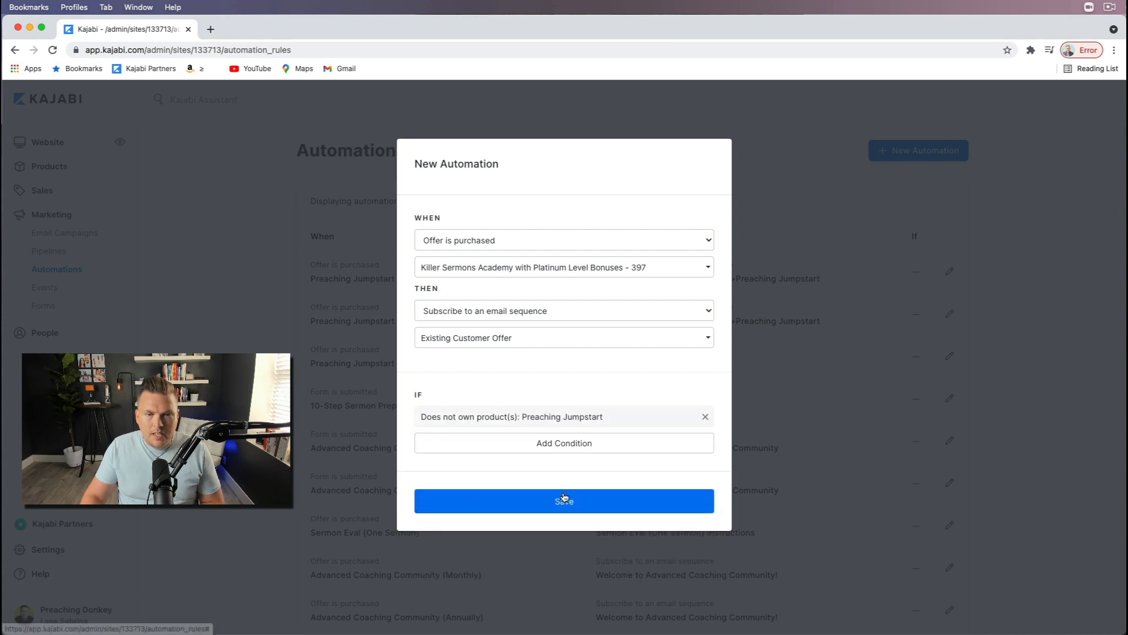
left_click(563, 501)
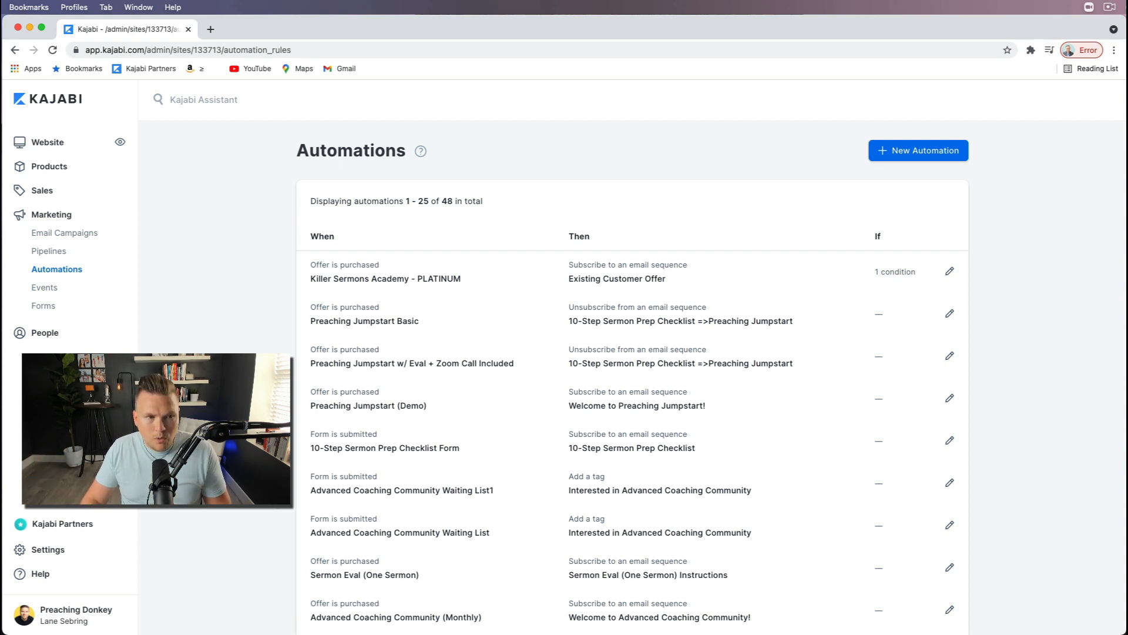
Step: Open the email campaigns in the marketing area
left_click(74, 234)
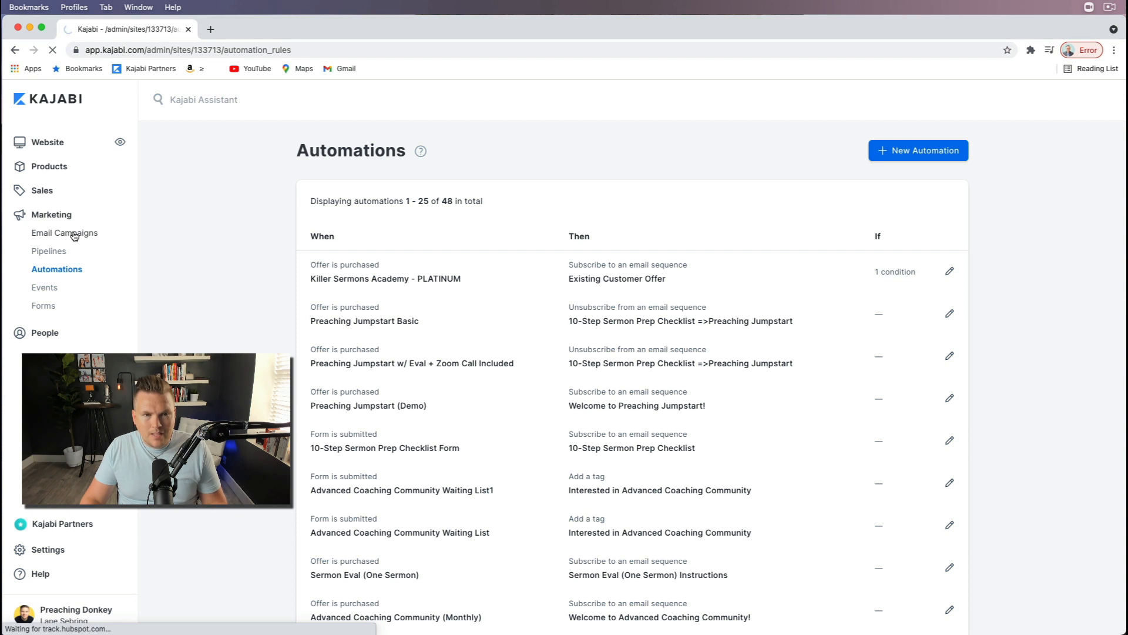